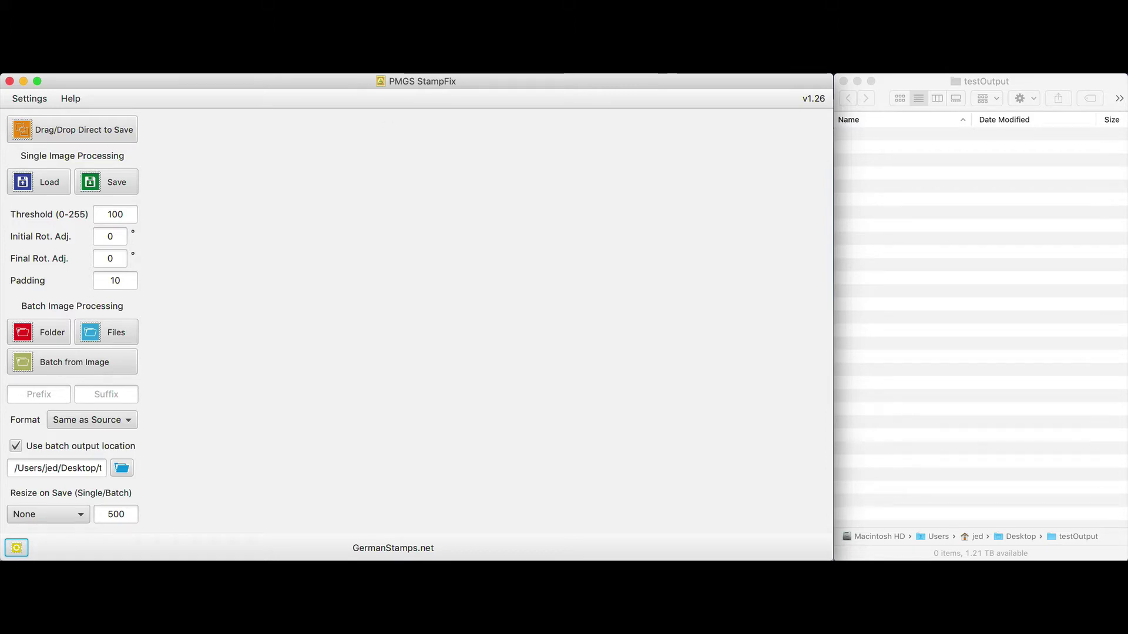
# Step: Load the scanned stamp sheet for batch extraction from one image and set its detection threshold to 75
pyautogui.moveTo(329, 364); pyautogui.dragTo(330, 362)
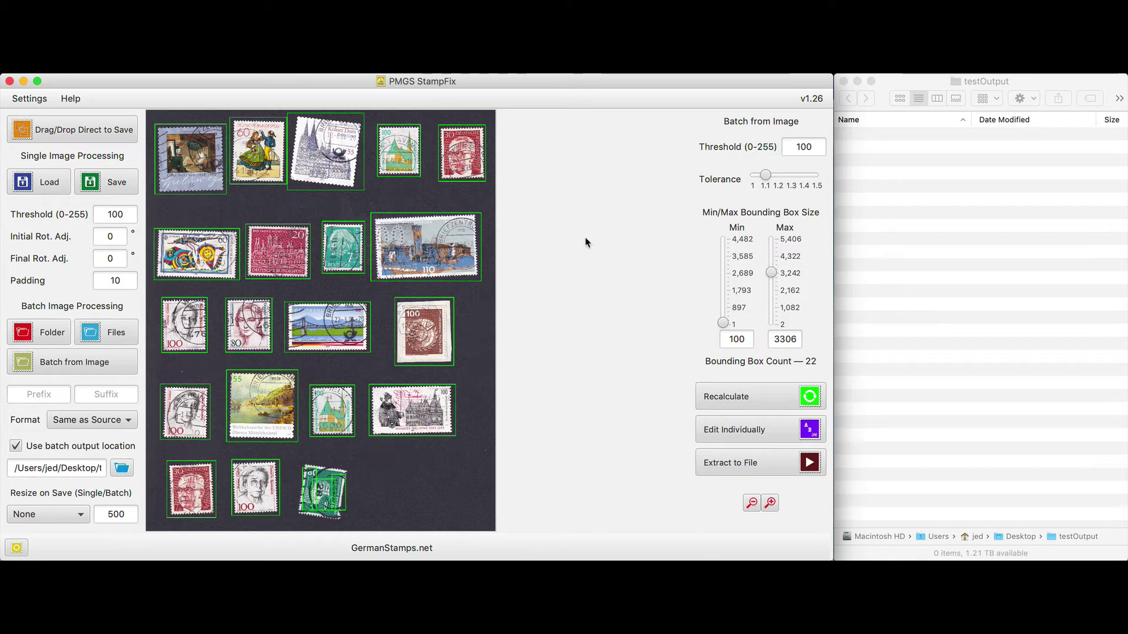
pyautogui.moveTo(815, 146); pyautogui.dragTo(734, 148)
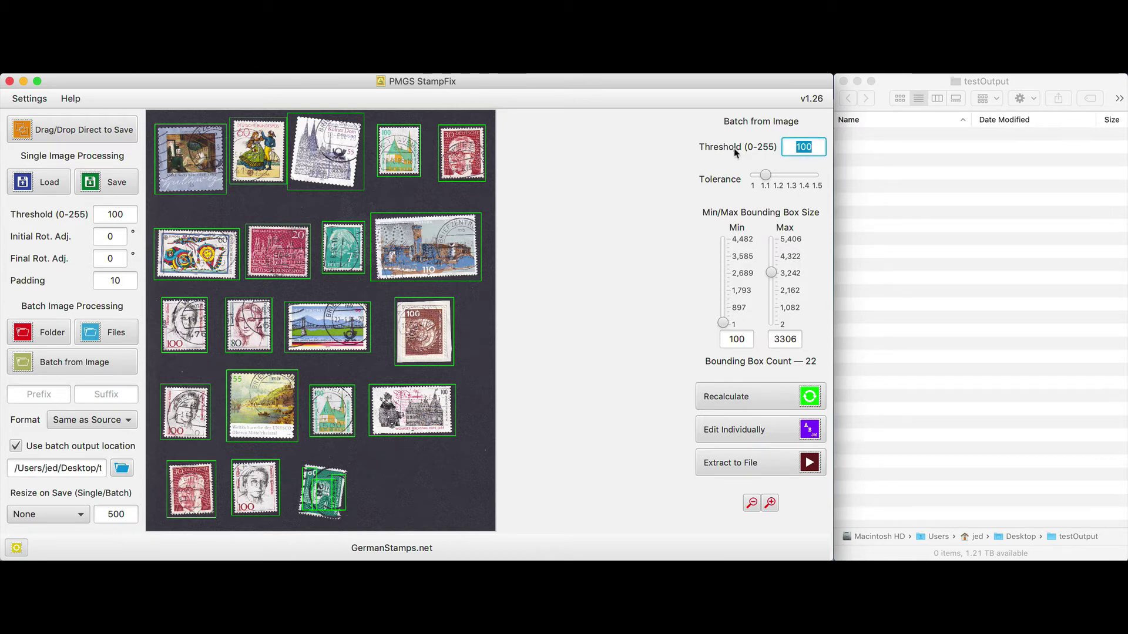
pyautogui.write('75')
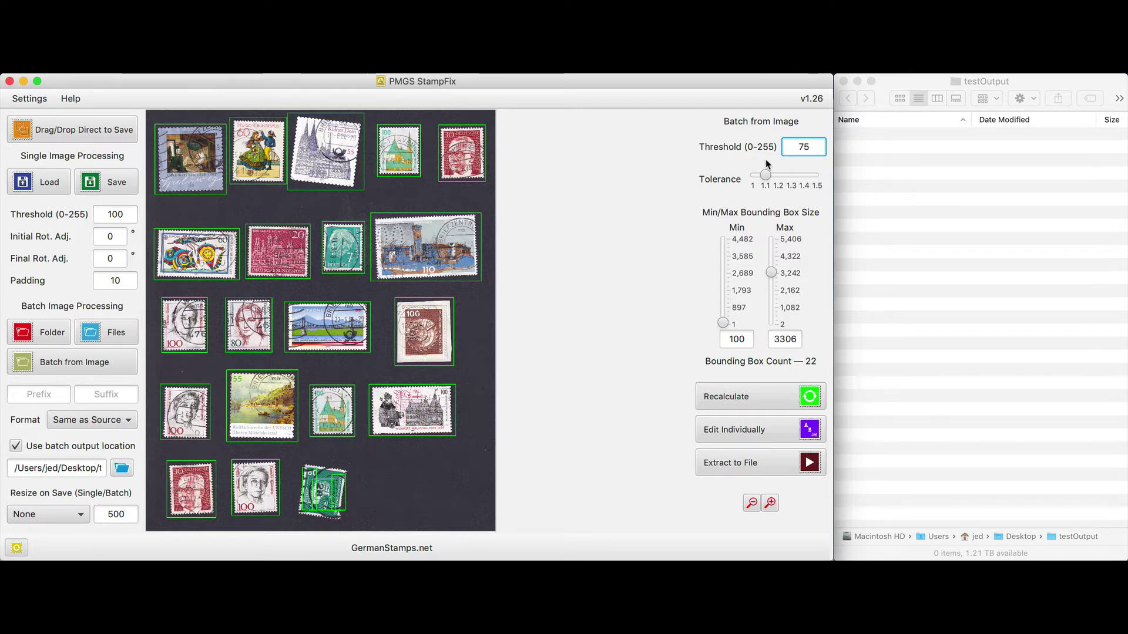
pyautogui.press('Return')
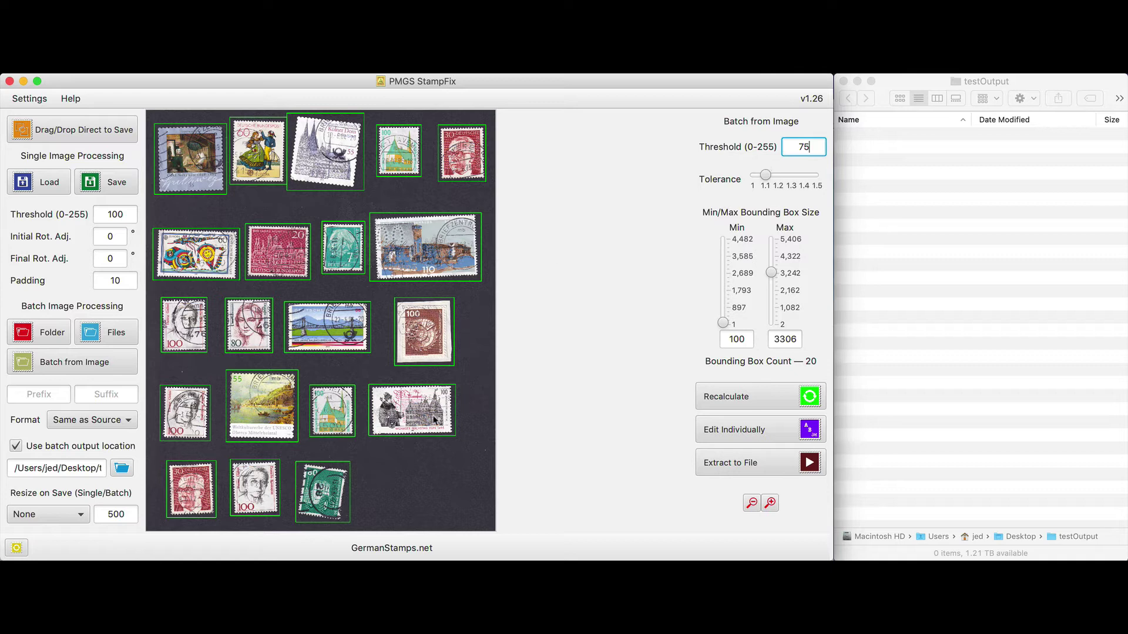
# Step: Open the individual stamp settings, look over the separated stamp images and close the settings again
pyautogui.click(728, 434)
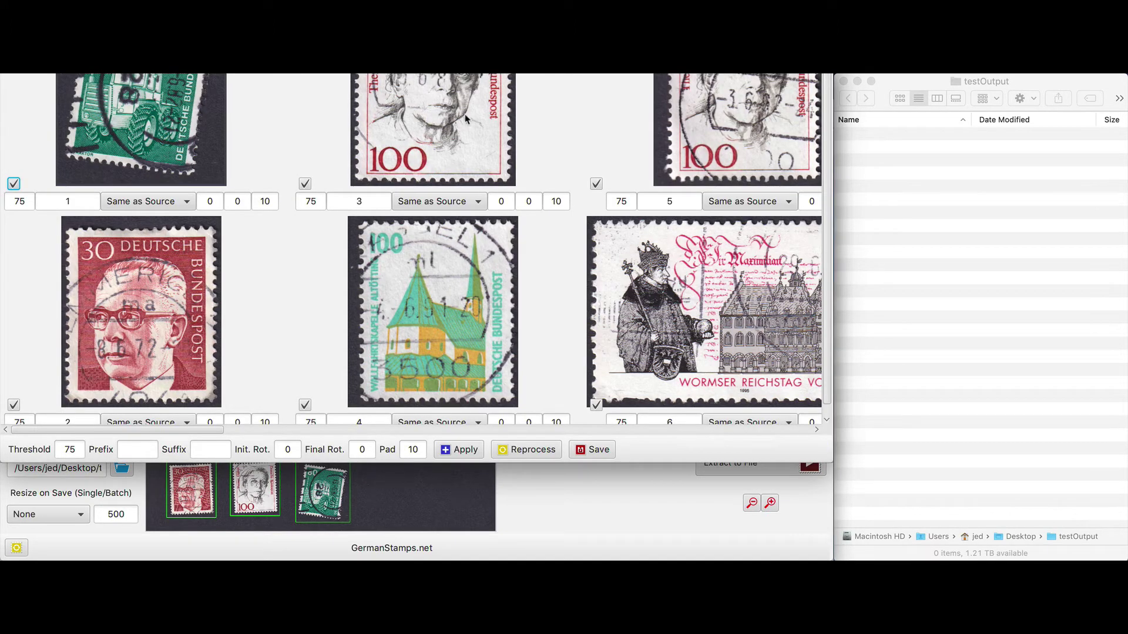
pyautogui.moveTo(477, 0); pyautogui.dragTo(477, 86)
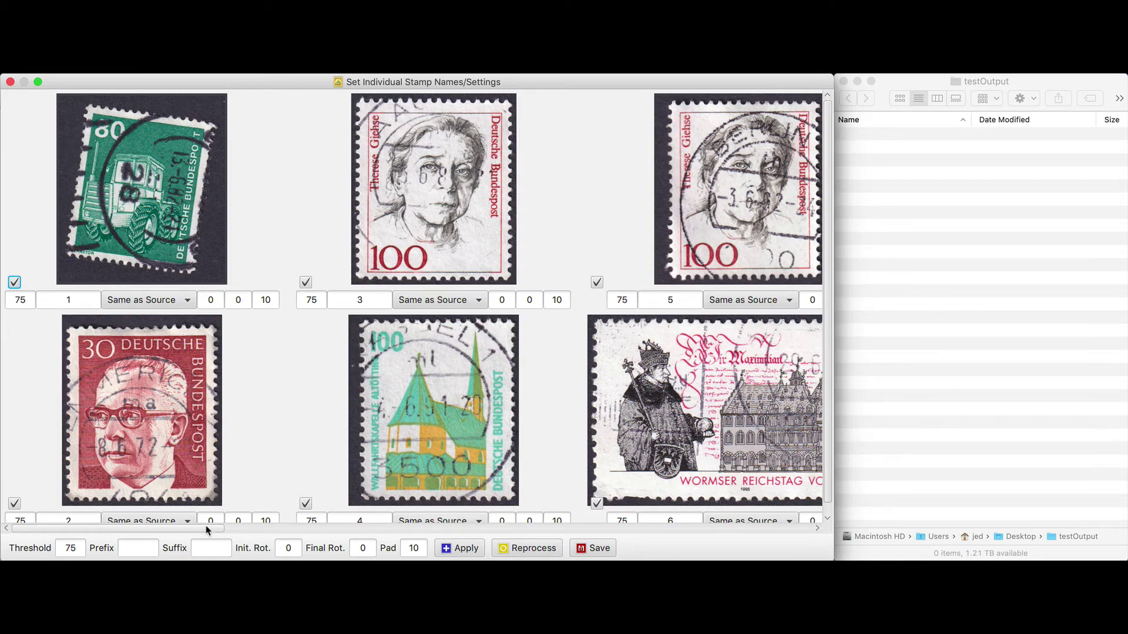
pyautogui.moveTo(210, 528); pyautogui.dragTo(163, 532)
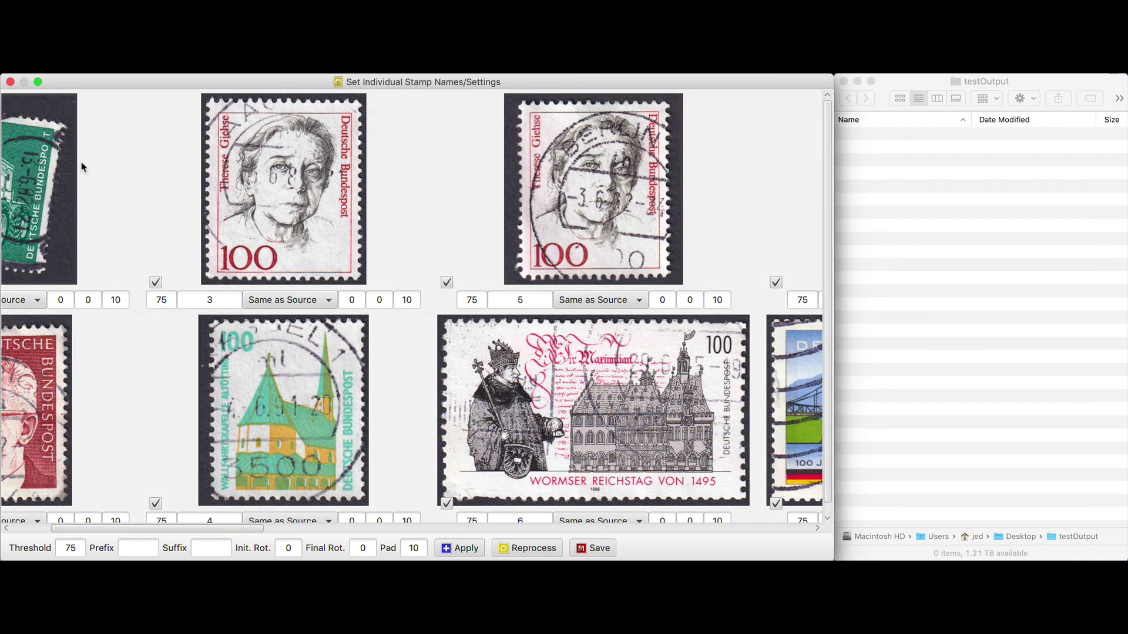
pyautogui.click(10, 82)
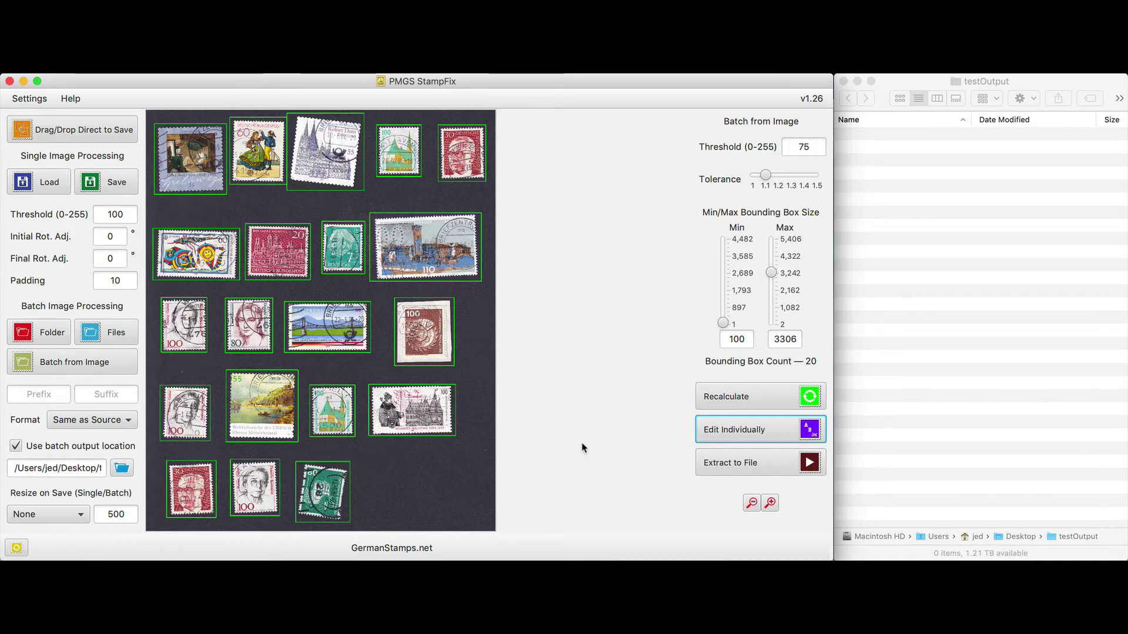
# Step: Reopen the individual stamp settings, apply a threshold of 100 to all stamps and reprocess them
pyautogui.click(715, 433)
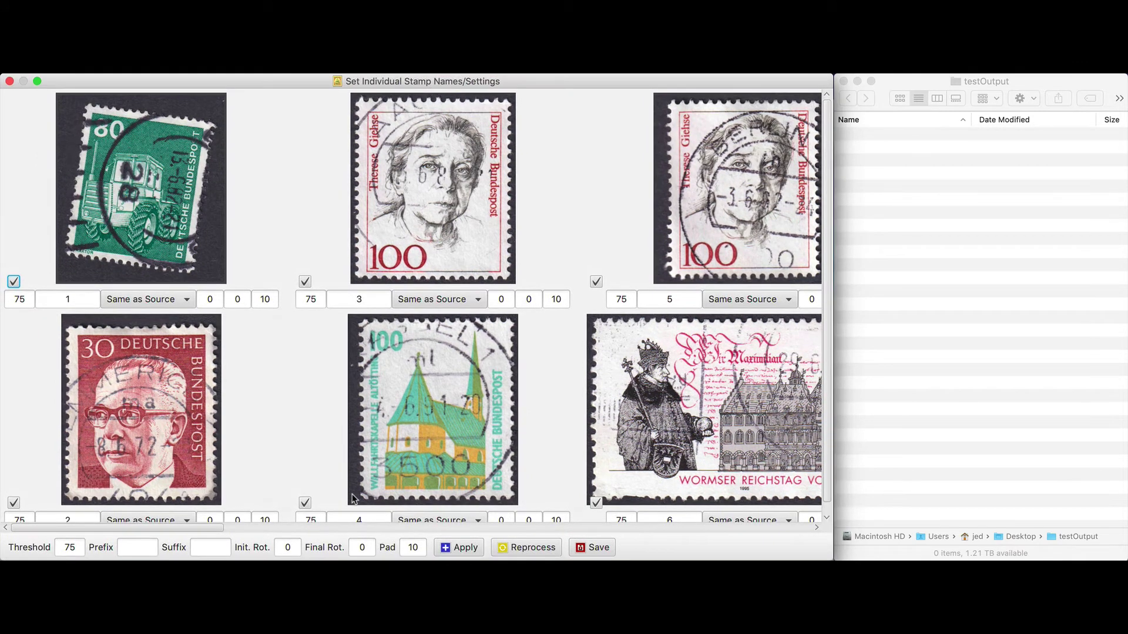
pyautogui.click(81, 546)
pyautogui.write('100')
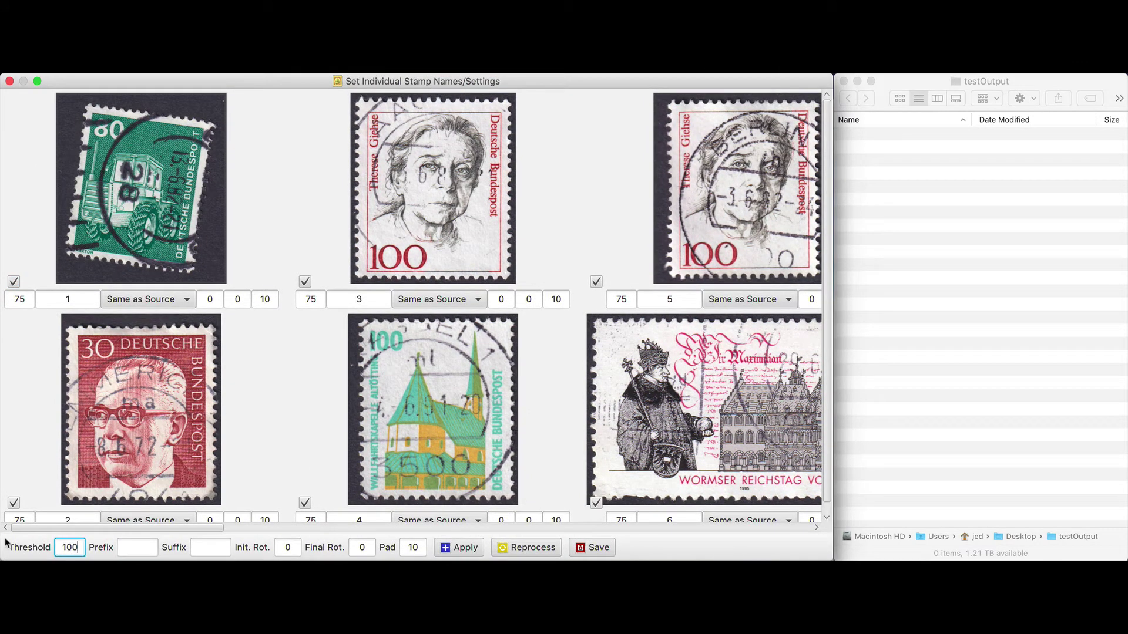
pyautogui.click(454, 549)
pyautogui.click(509, 240)
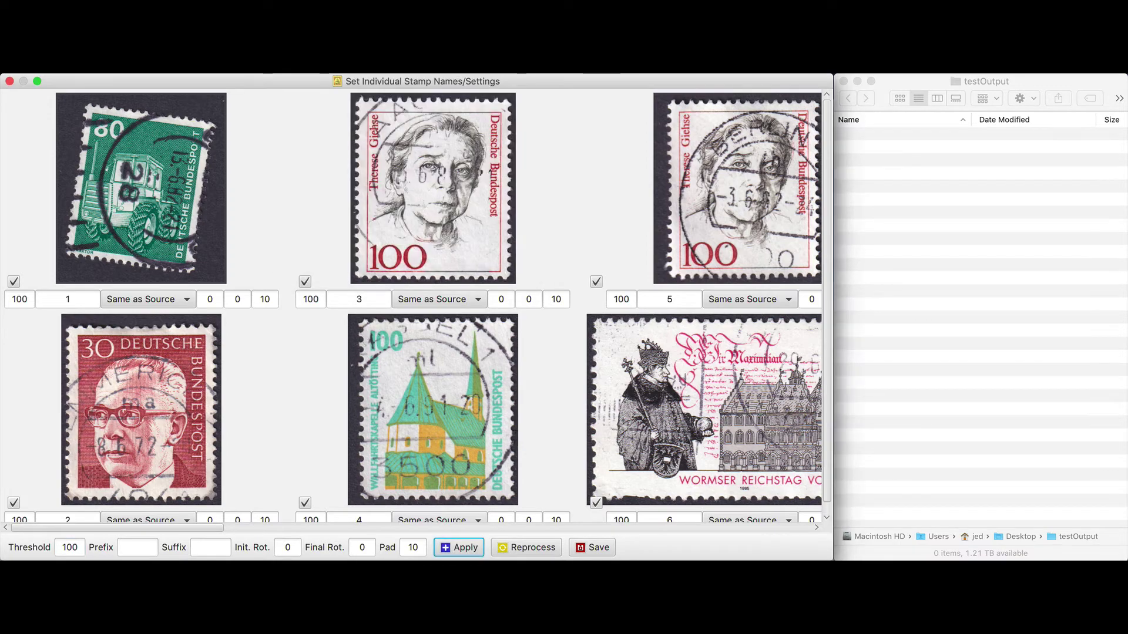
pyautogui.click(511, 548)
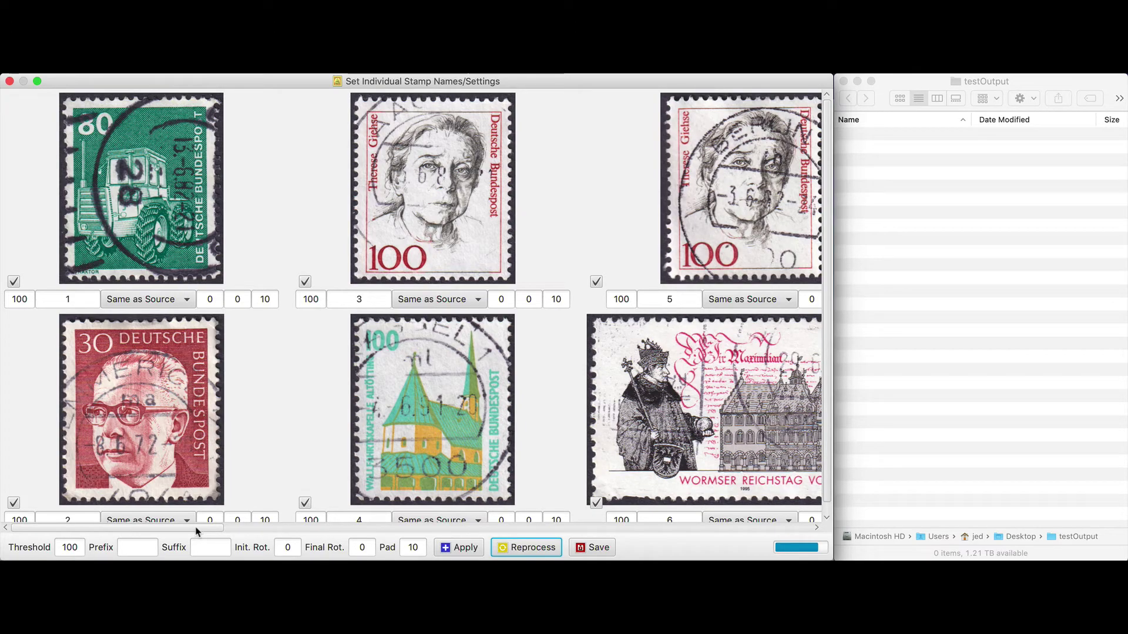
pyautogui.moveTo(196, 528); pyautogui.dragTo(88, 508)
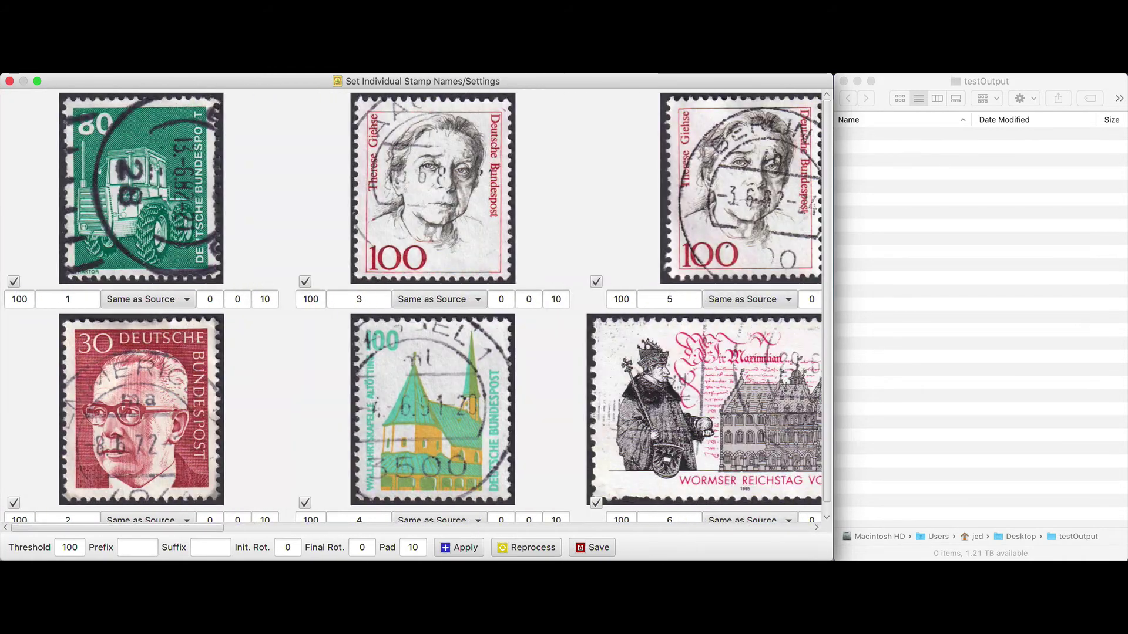
pyautogui.click(10, 81)
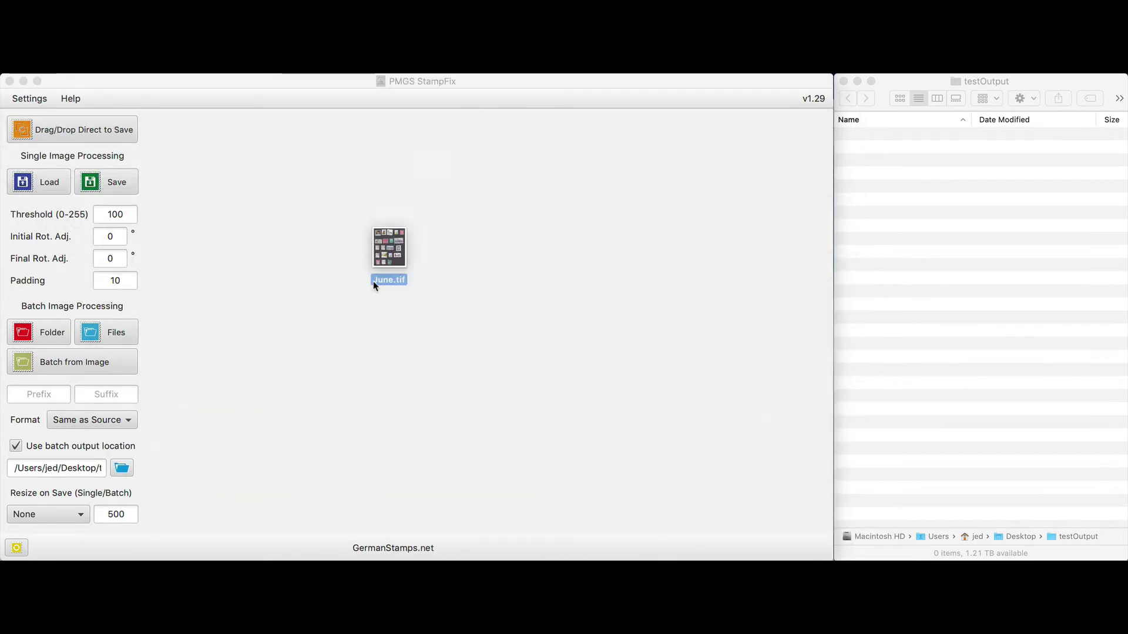
# Step: Load June.tif for batch extraction and set its detection threshold to 75
pyautogui.moveTo(372, 282); pyautogui.dragTo(340, 353)
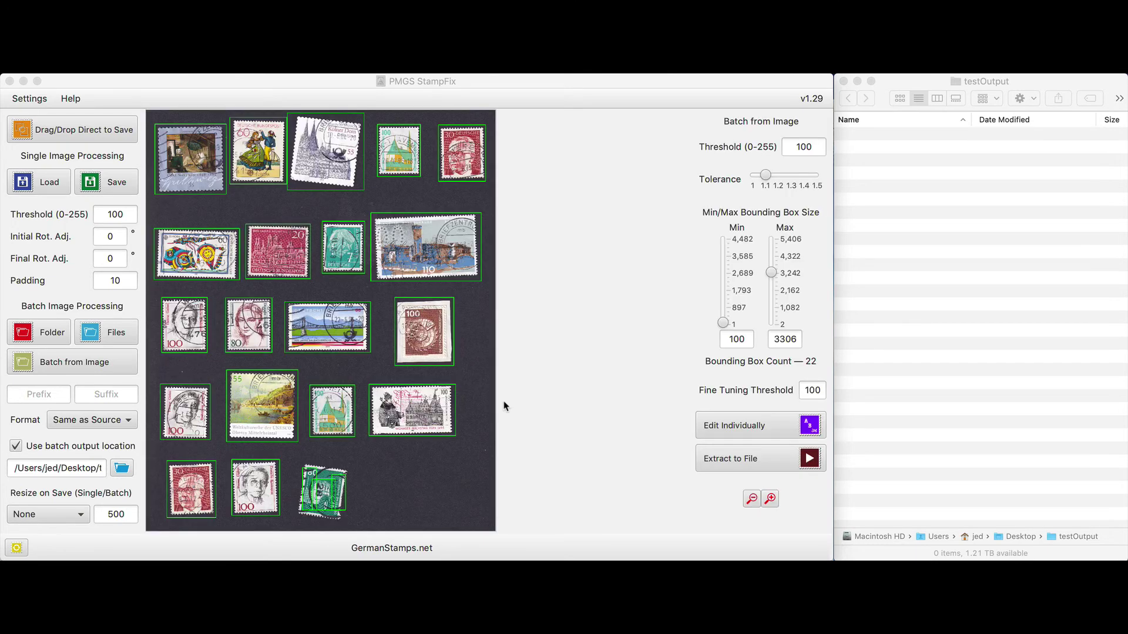
pyautogui.click(819, 152)
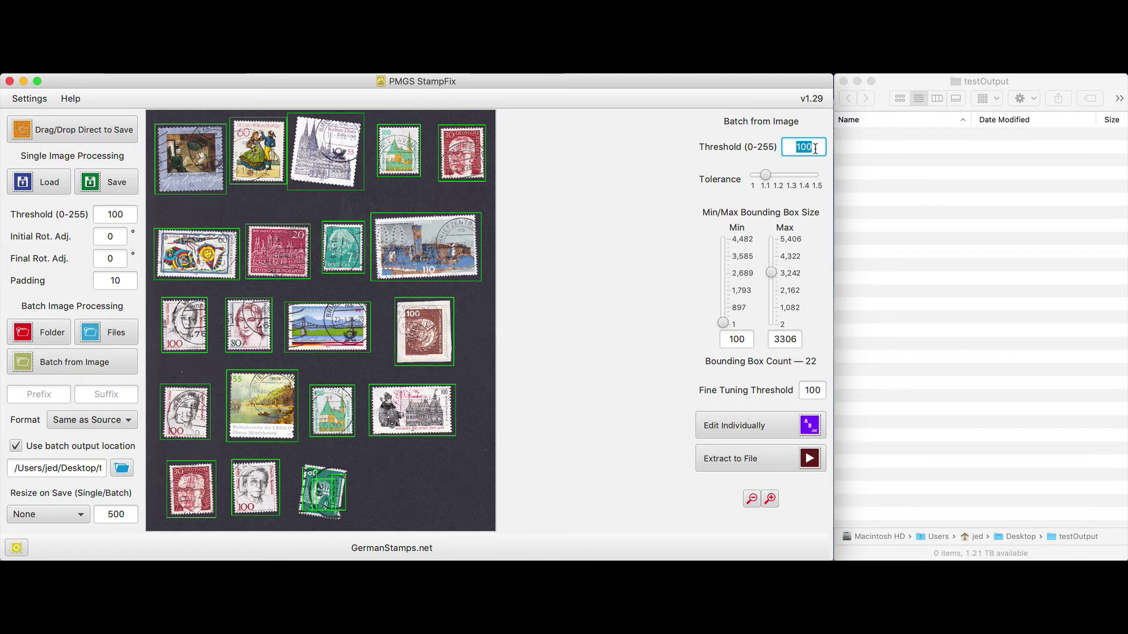
pyautogui.write('75')
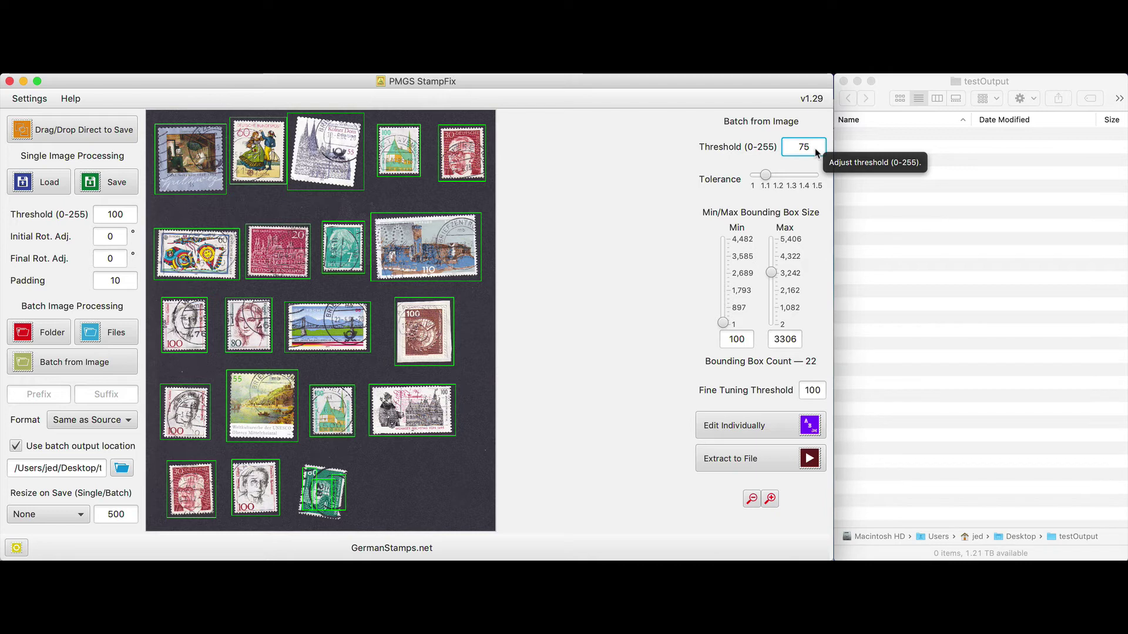
pyautogui.press('Return')
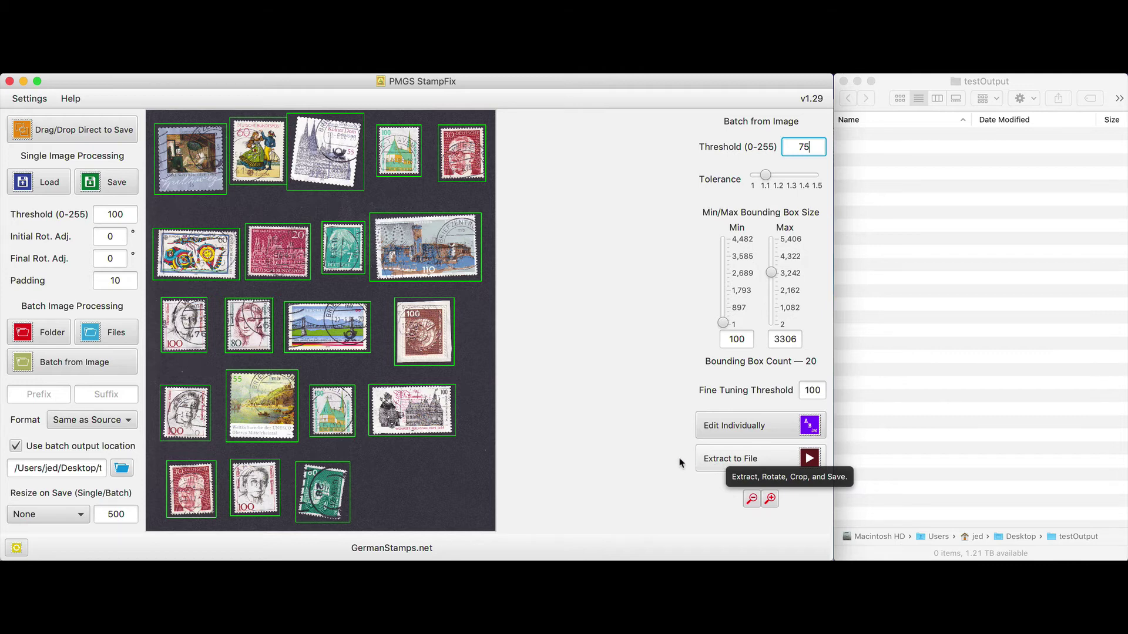
# Step: Extract all detected stamps to files in the batch output folder
pyautogui.press('Return')
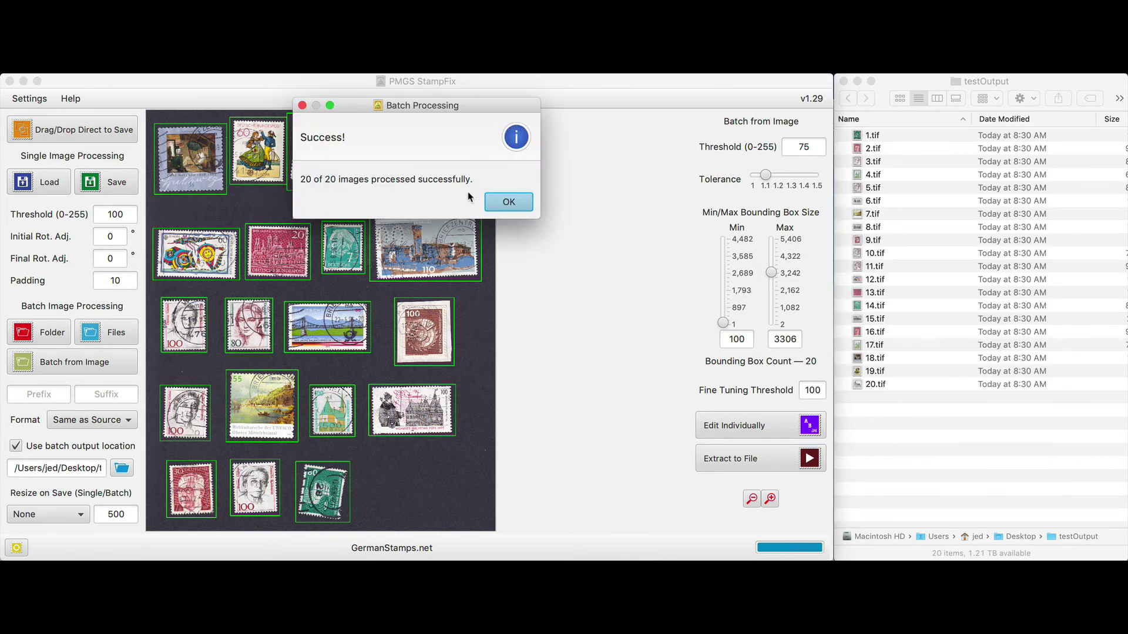
pyautogui.press('Return')
# Step: Switch to the testOutput folder in Finder, select 1.tif through 20.tif and page through the extracted stamps in a quick preview
pyautogui.click(866, 135)
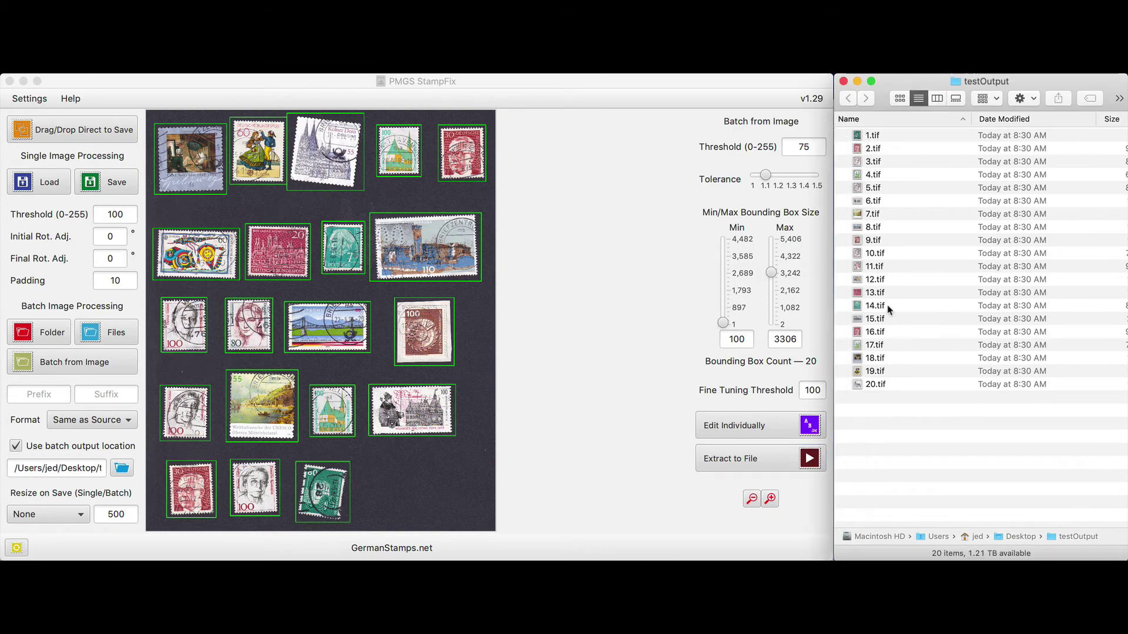
pyautogui.click(872, 136)
pyautogui.keyDown('shift'); pyautogui.click(892, 384); pyautogui.keyUp('shift')
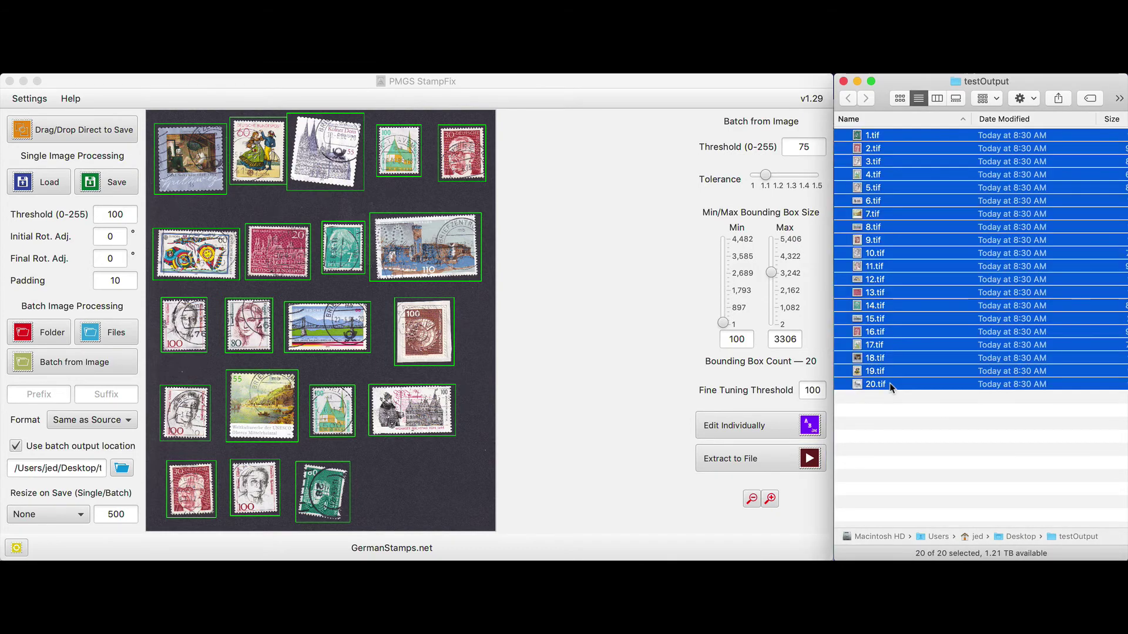
pyautogui.press('space')
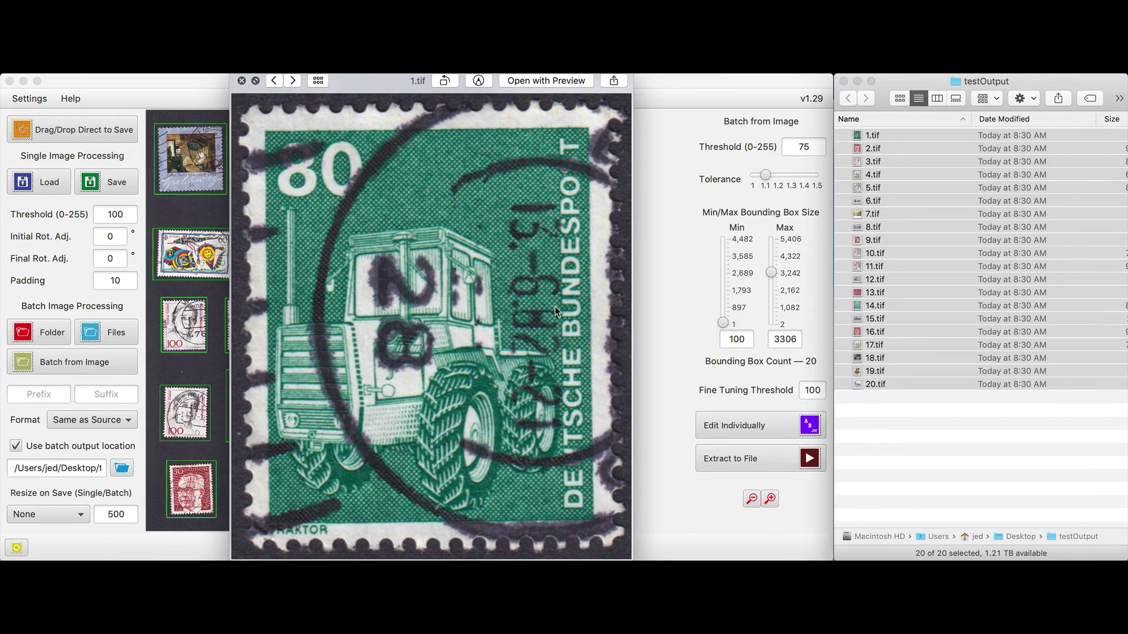
pyautogui.press('Right')
pyautogui.press('Right')
pyautogui.press('Right')
pyautogui.press('Right')
pyautogui.press('Right')
pyautogui.press('Right')
pyautogui.press('Right')
pyautogui.press('Right')
pyautogui.press('Right')
pyautogui.press('Right')
pyautogui.press('Right')
pyautogui.press('Right')
pyautogui.press('Right')
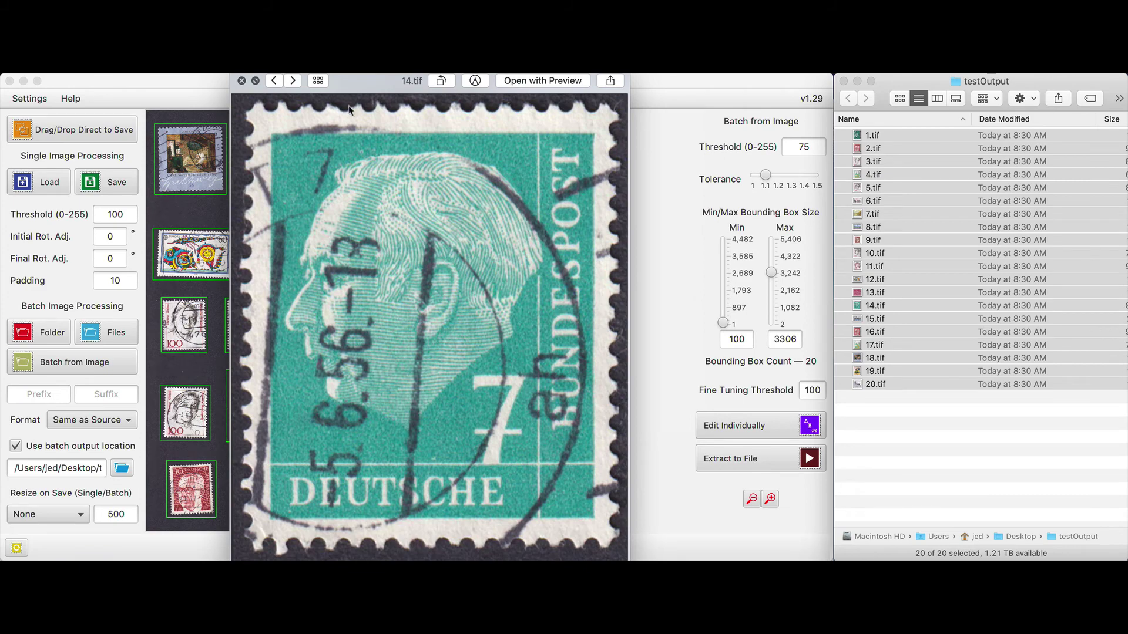
pyautogui.click(242, 80)
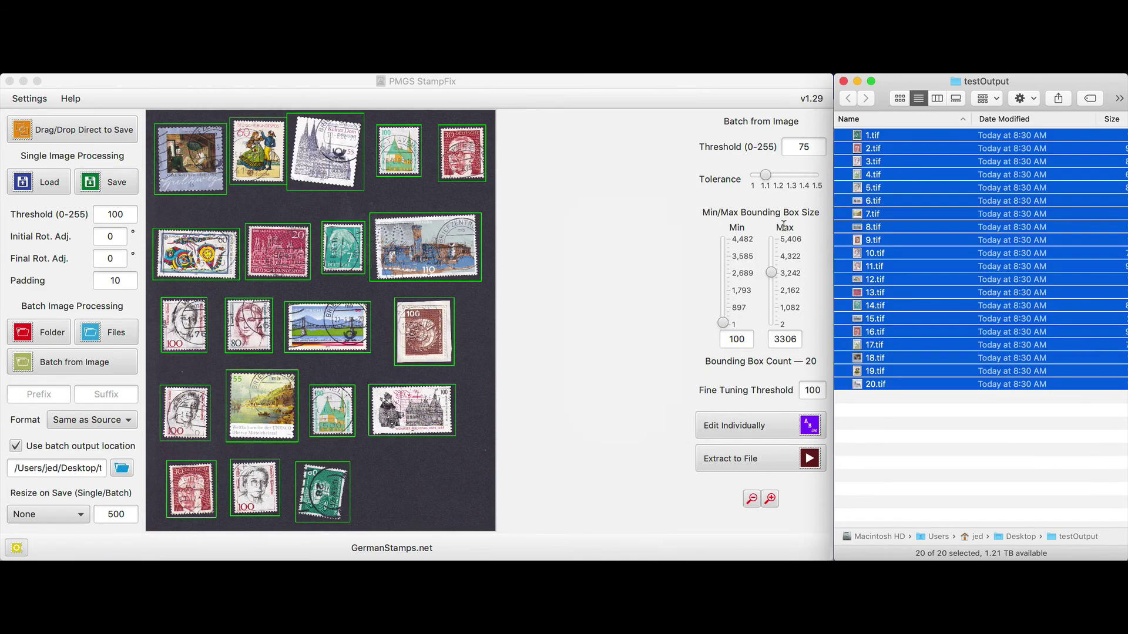
pyautogui.click(656, 273)
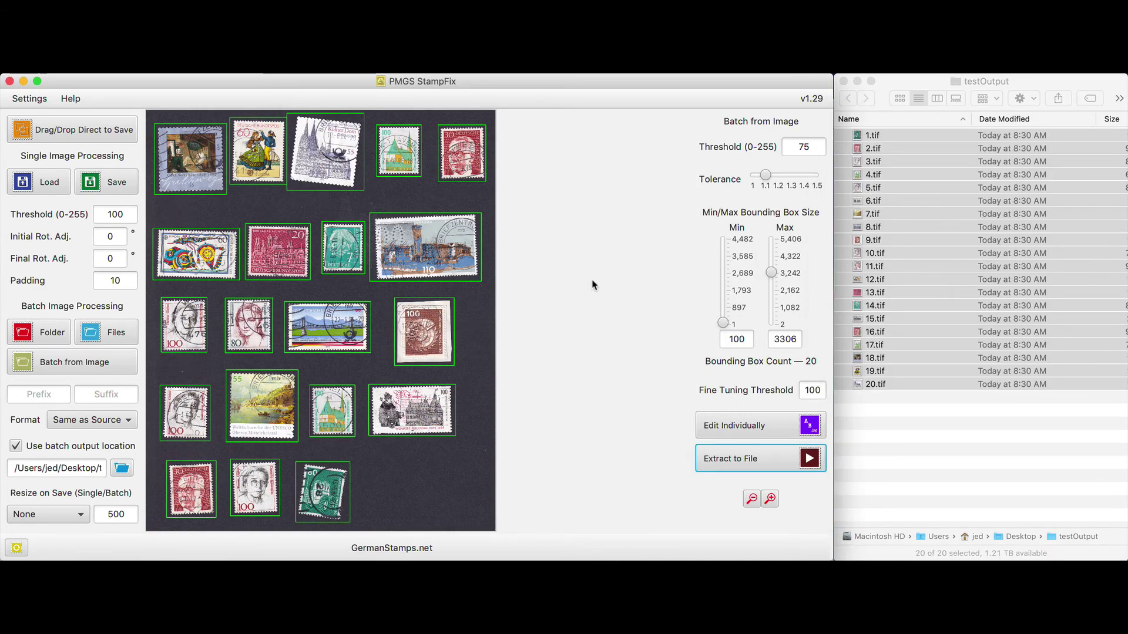